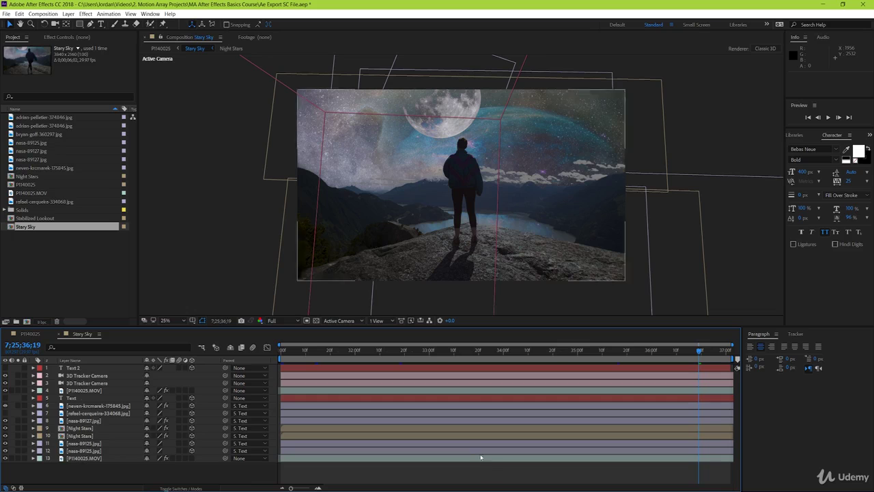
Look inside the Night Stars precomp, return to Stary Sky, and show the P1140025 > Stary Sky > Night Stars chain
double_click(450, 428)
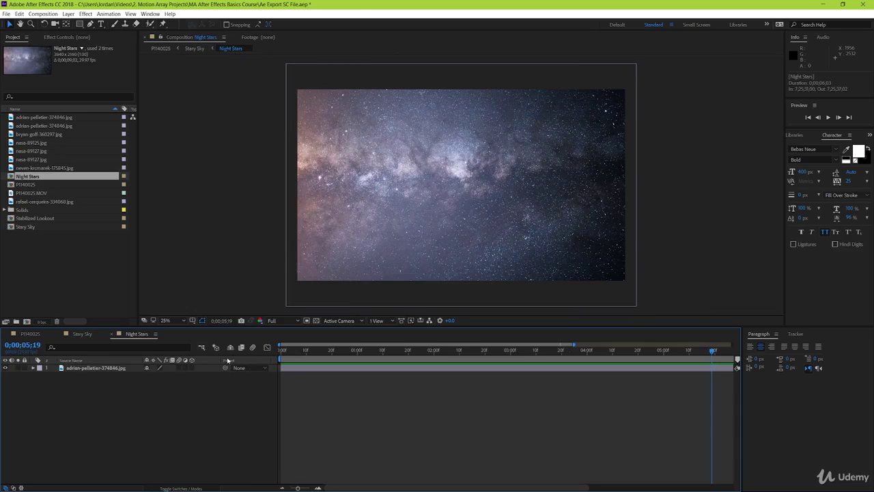
left_click(83, 334)
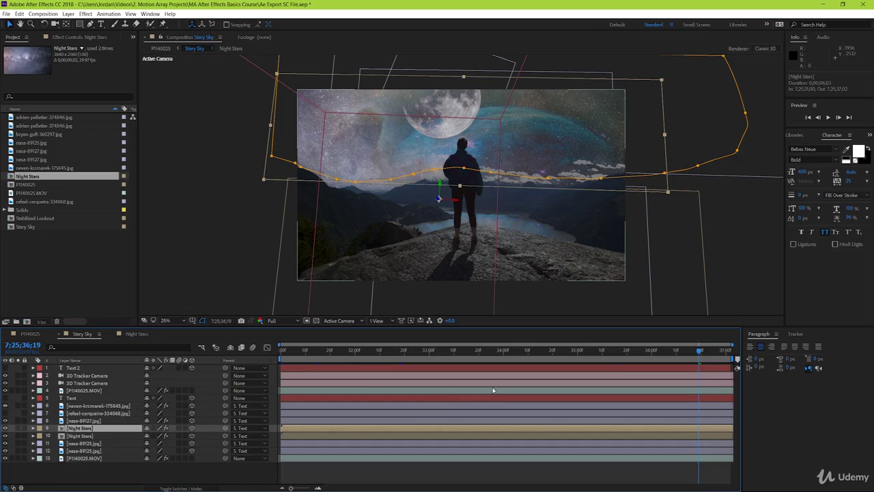
left_click(468, 472)
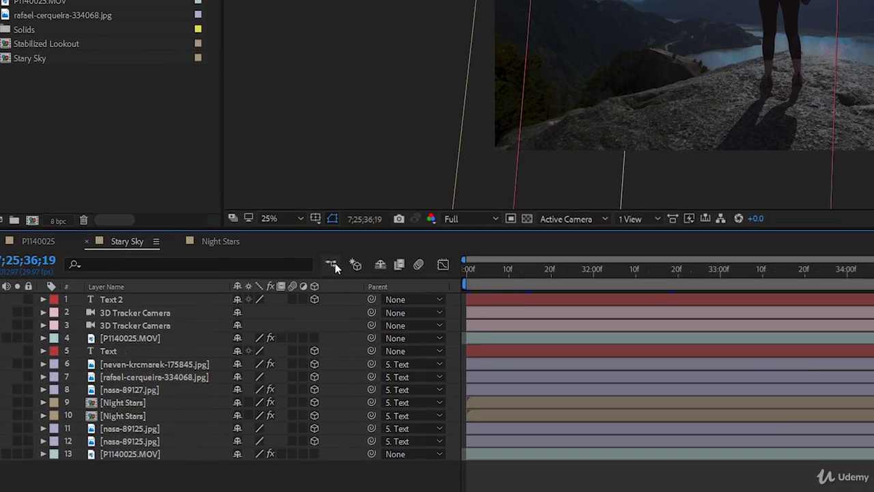
left_click(271, 304)
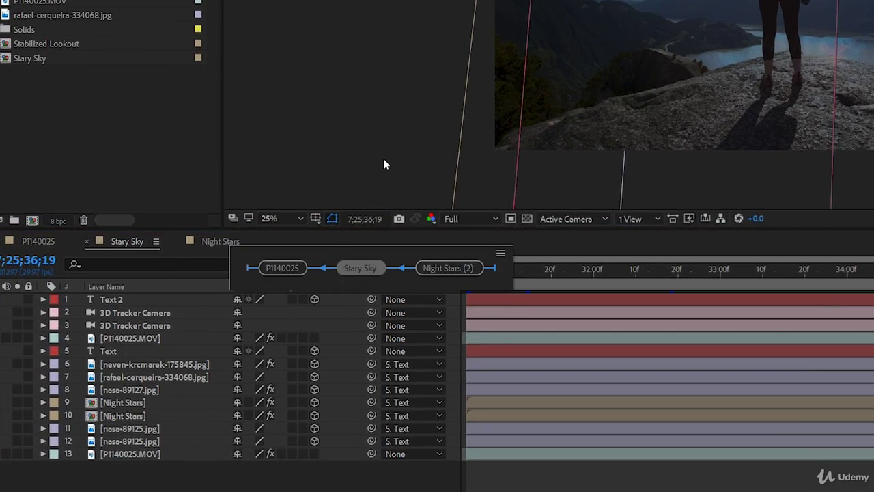
key("Tab")
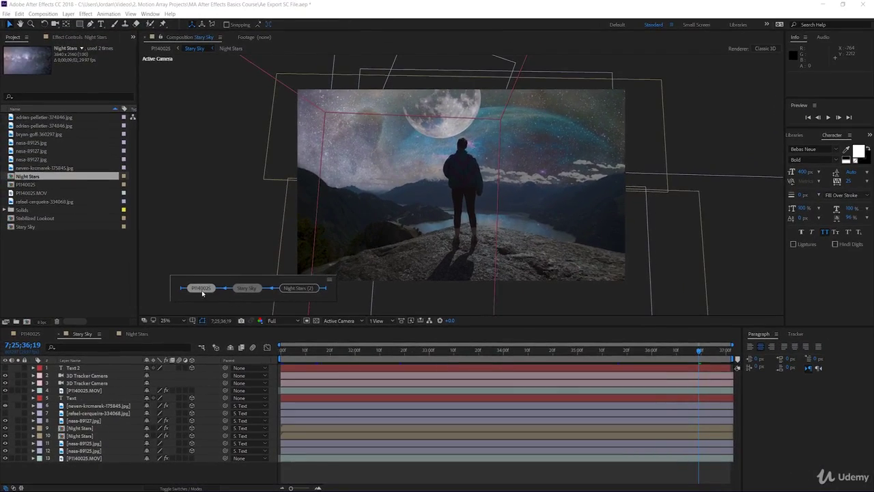
In P1140025, set the work area from 7;25;31;00 to 7;25;36;14 (0;00;05;15 long)
left_click(201, 288)
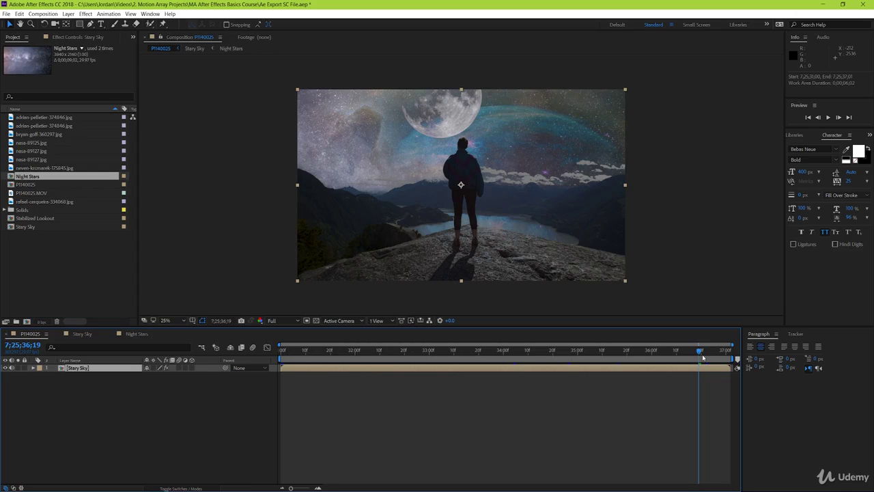
left_click_drag(702, 358, 280, 351)
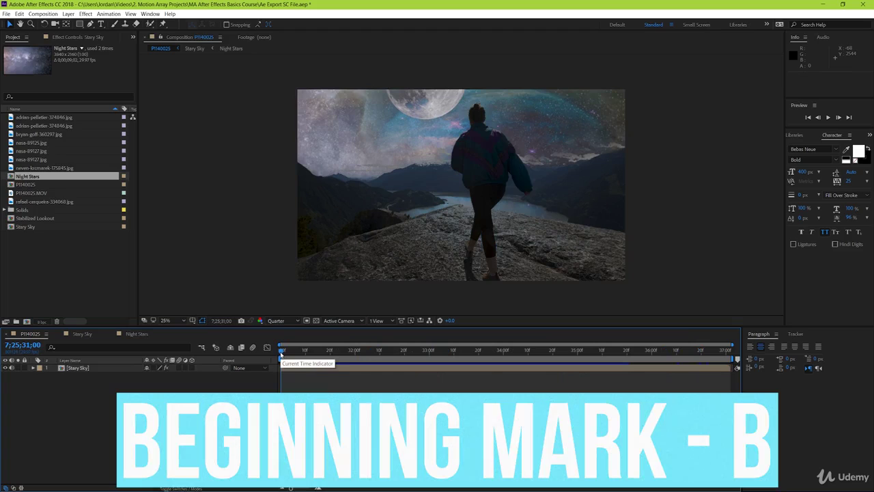
key("b")
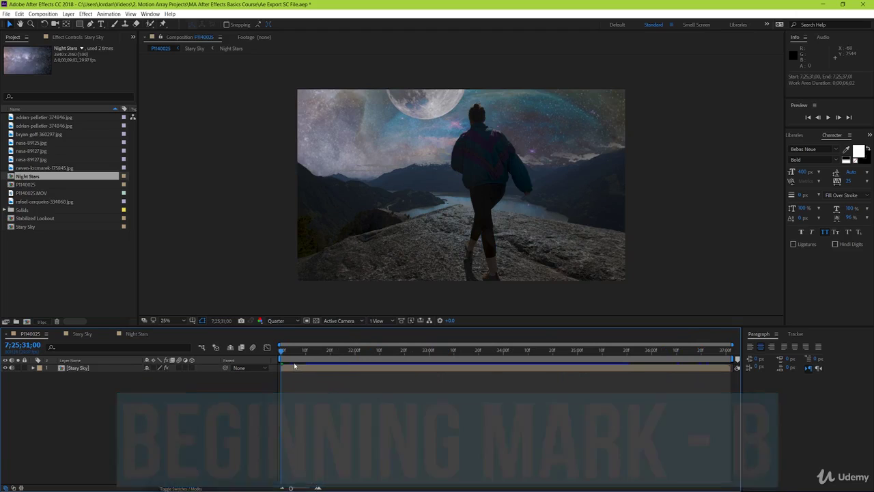
left_click_drag(283, 350, 686, 350)
key("n")
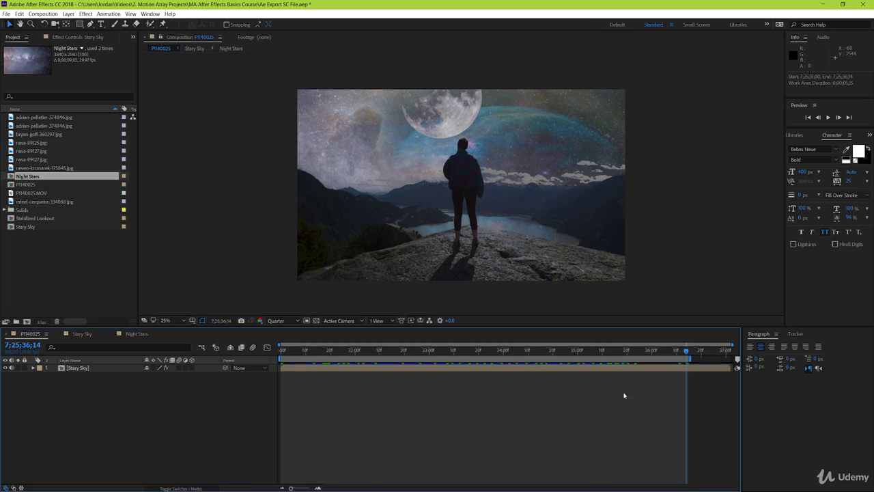
Browse the File menu's export options and dismiss them without choosing one
left_click(6, 14)
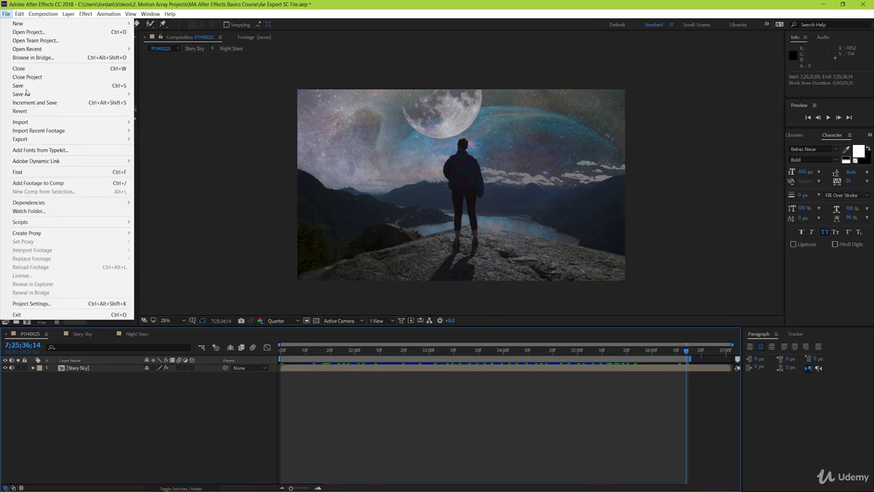
mouse_move(49, 143)
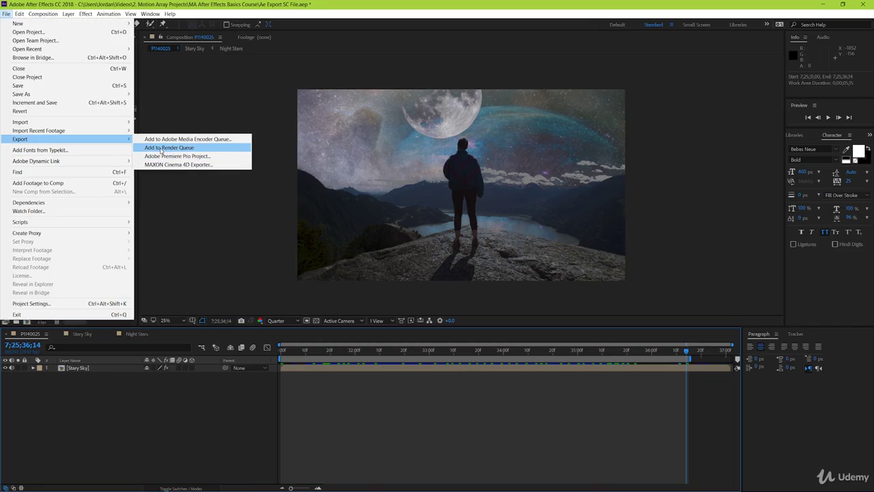
left_click(429, 439)
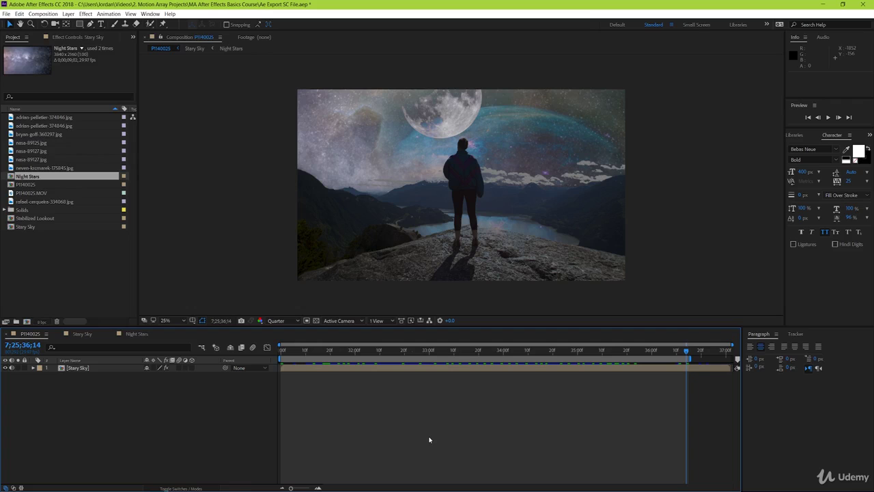
Queue P1140025 with Ctrl+M, outputting 'After Effects Test Export for Video' into the After Effects Test Export folder
key("ctrl+m")
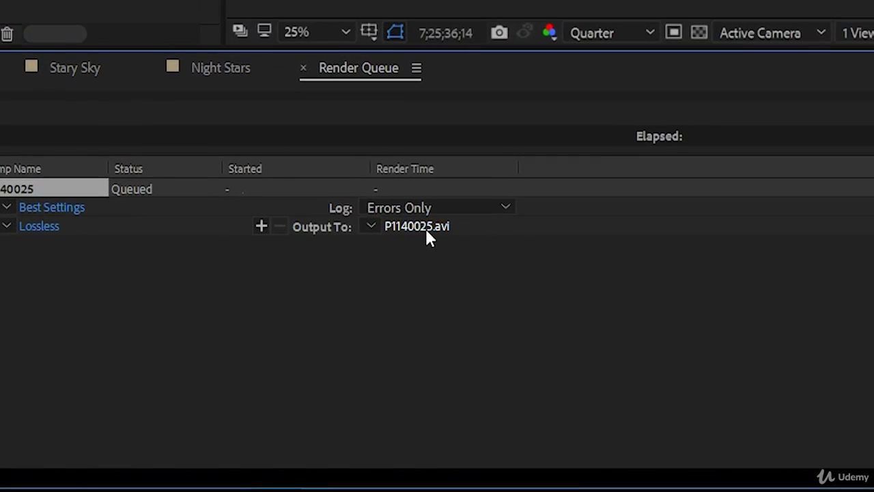
left_click(425, 228)
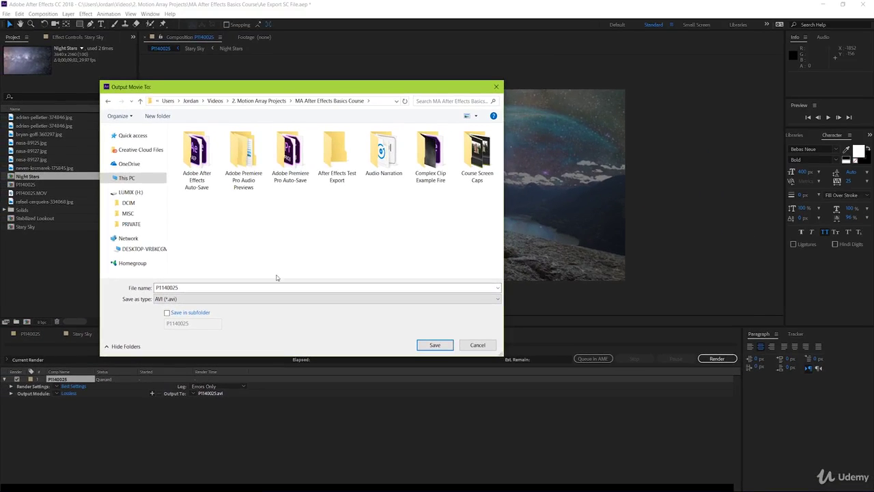
left_click(265, 286)
type("After Effects T")
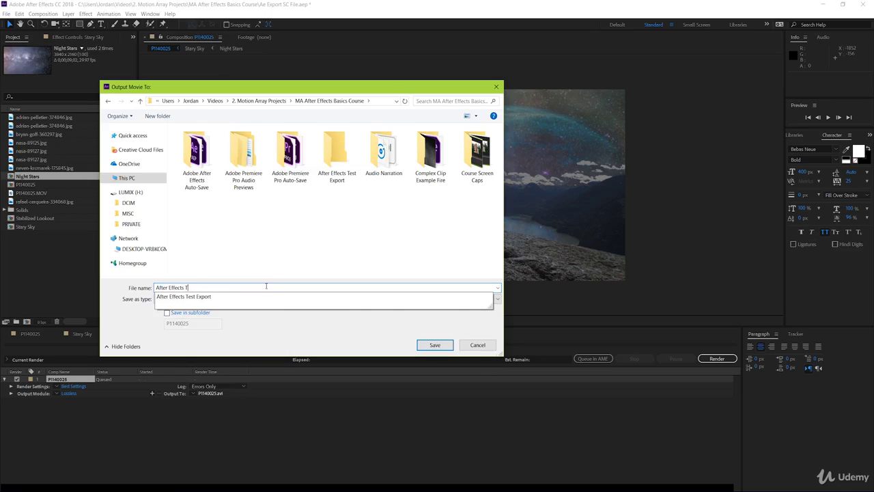
type("est Export for Video 8")
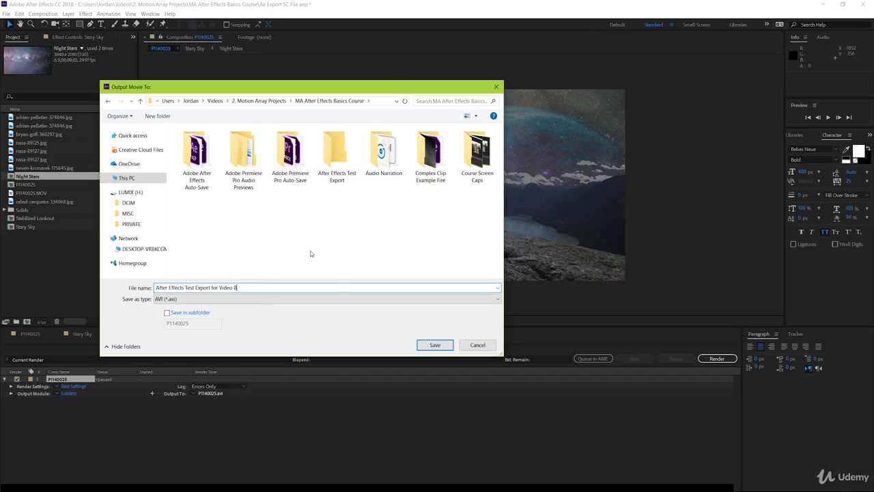
double_click(335, 157)
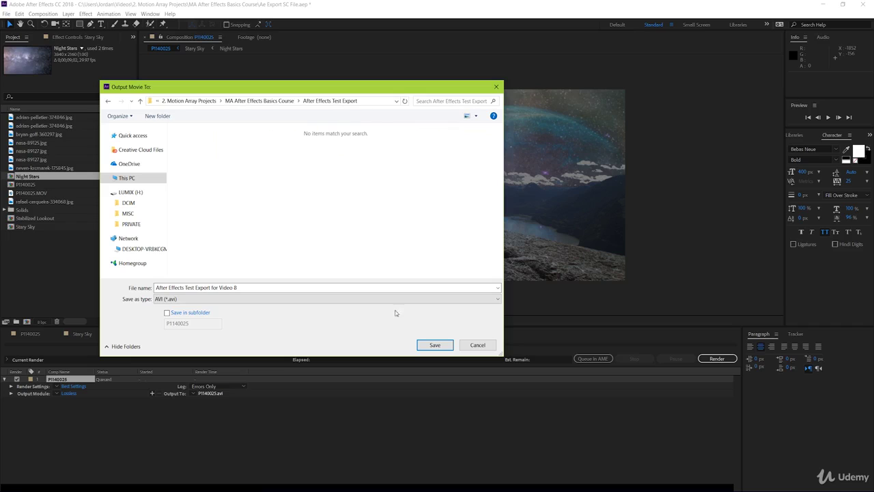
left_click(429, 345)
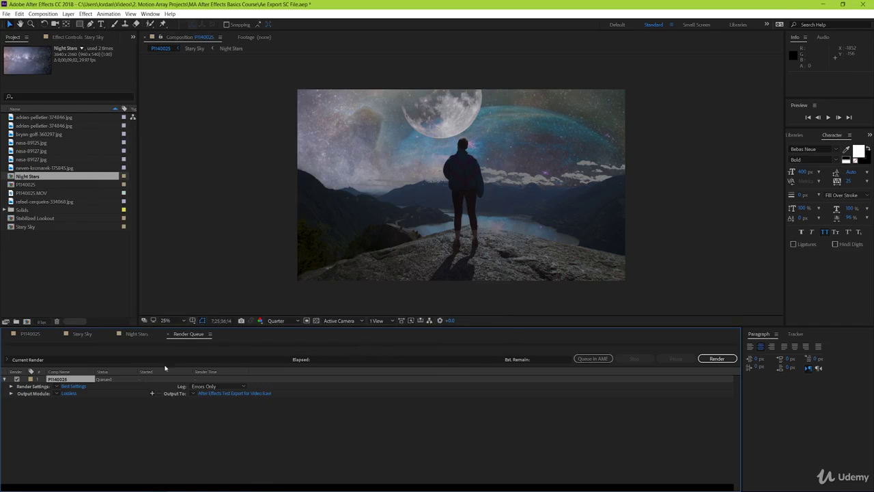
Set Render Settings to Best quality, Full resolution, no proxies, the comp's frame rate, and Work Area Only
left_click(82, 387)
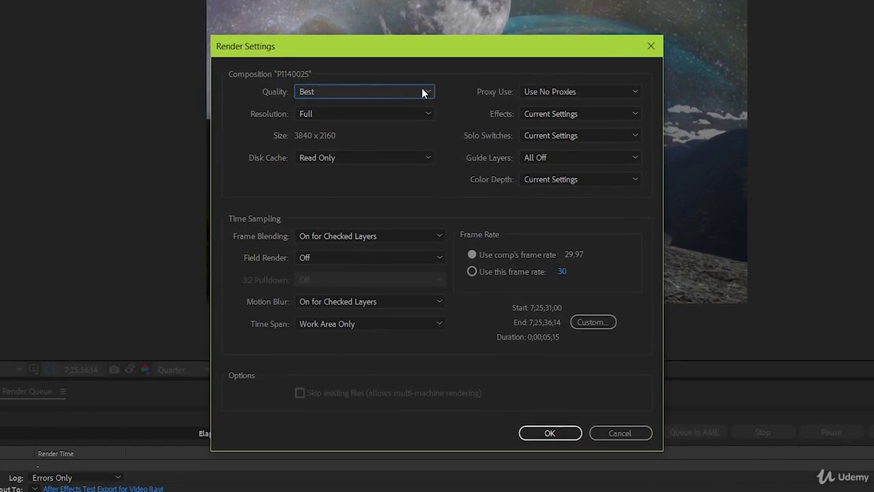
left_click(423, 91)
left_click(424, 92)
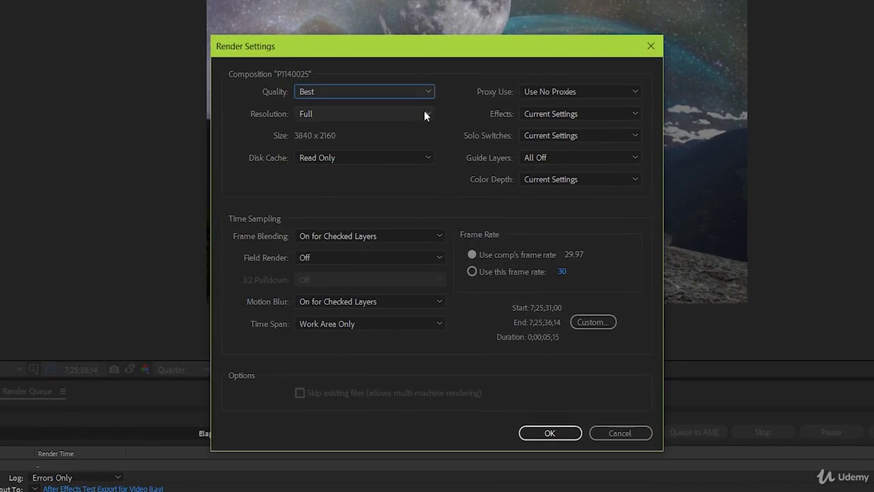
left_click(424, 114)
left_click(424, 114)
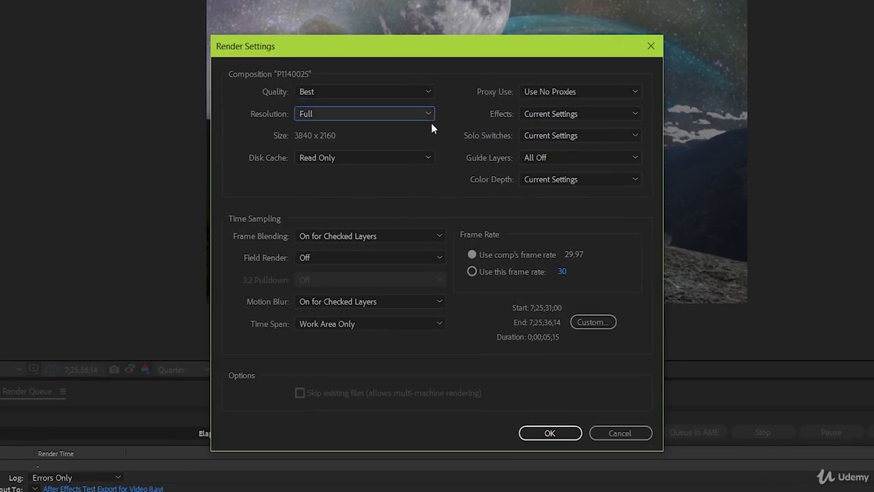
left_click(639, 89)
left_click(640, 89)
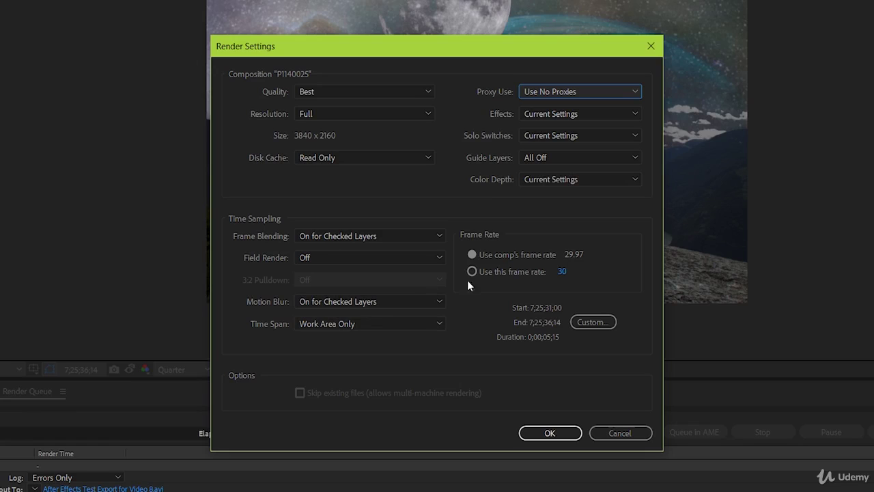
left_click(472, 255)
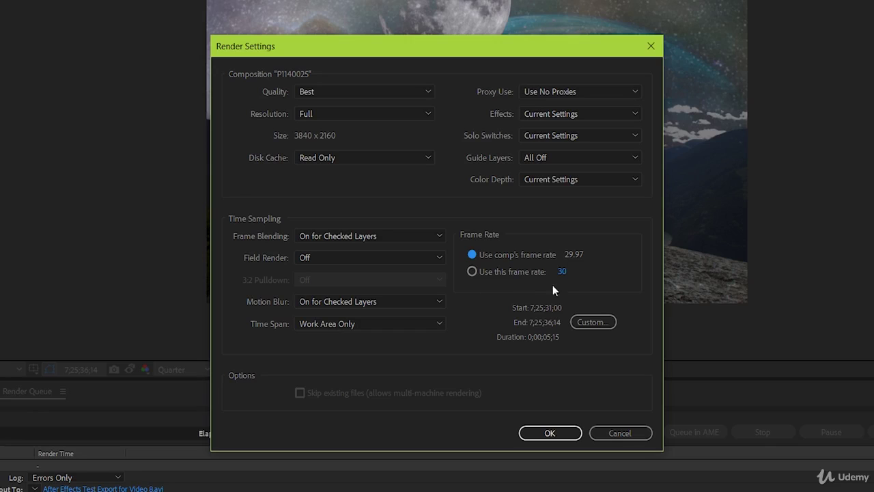
left_click_drag(562, 273, 598, 293)
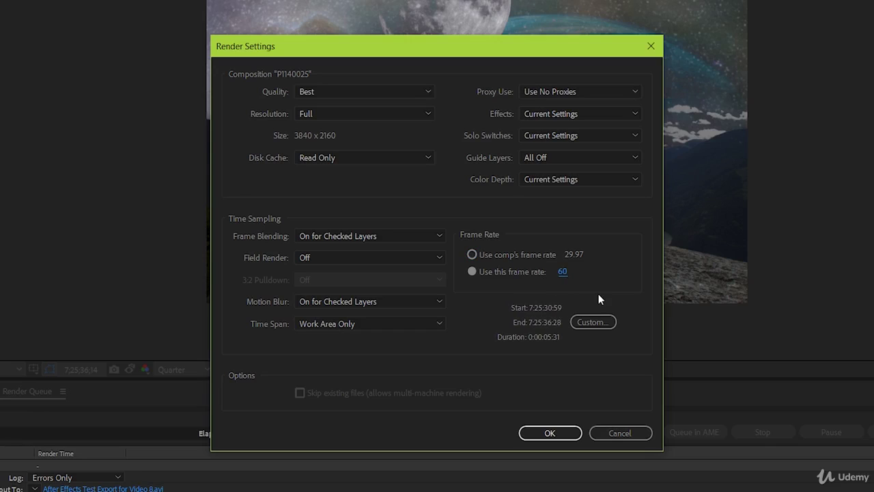
left_click(472, 254)
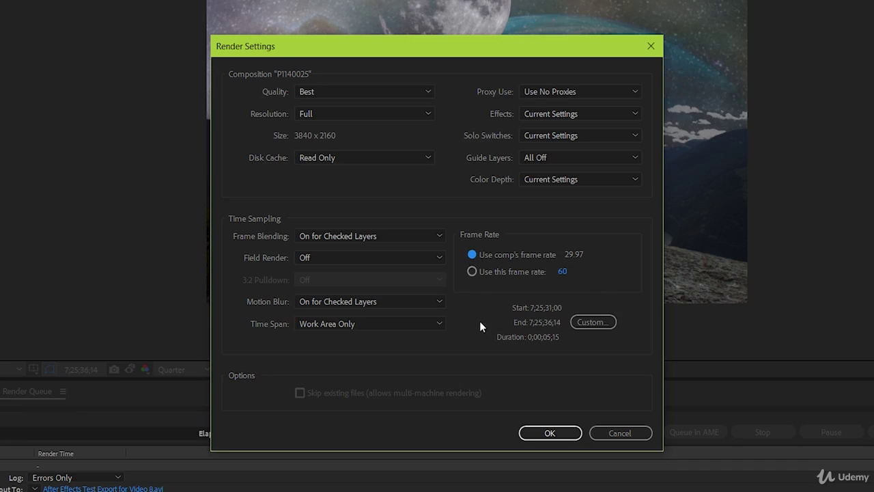
left_click(539, 433)
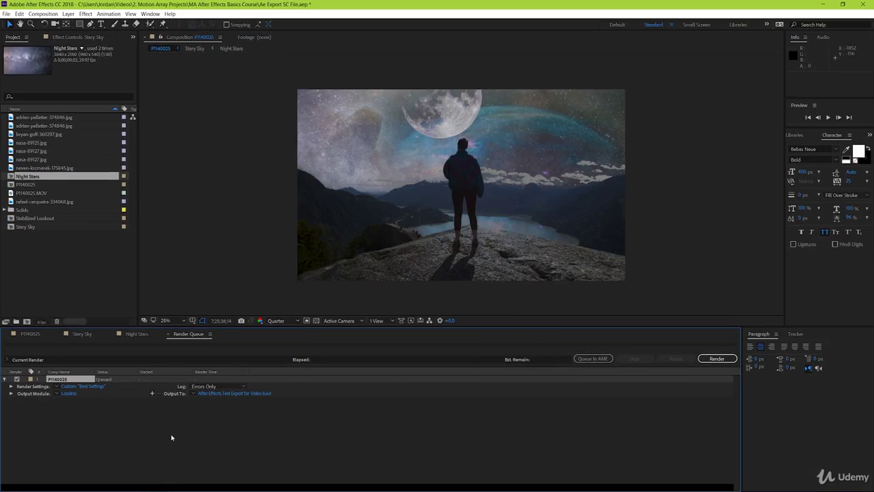
Change the Output Module format from AVI to QuickTime
left_click(69, 394)
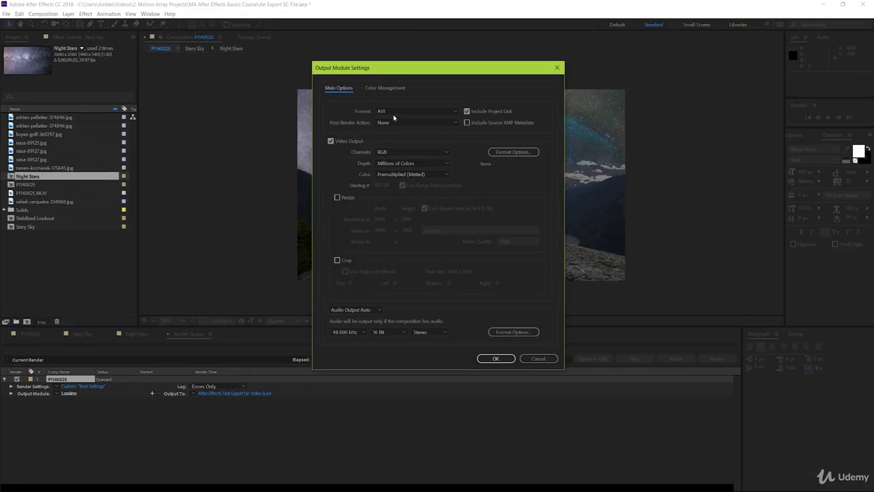
left_click(385, 88)
left_click(334, 89)
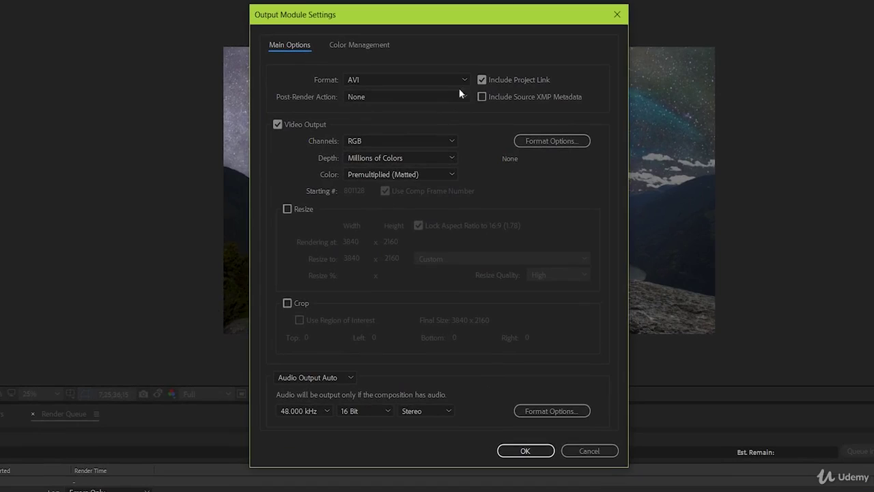
left_click(467, 80)
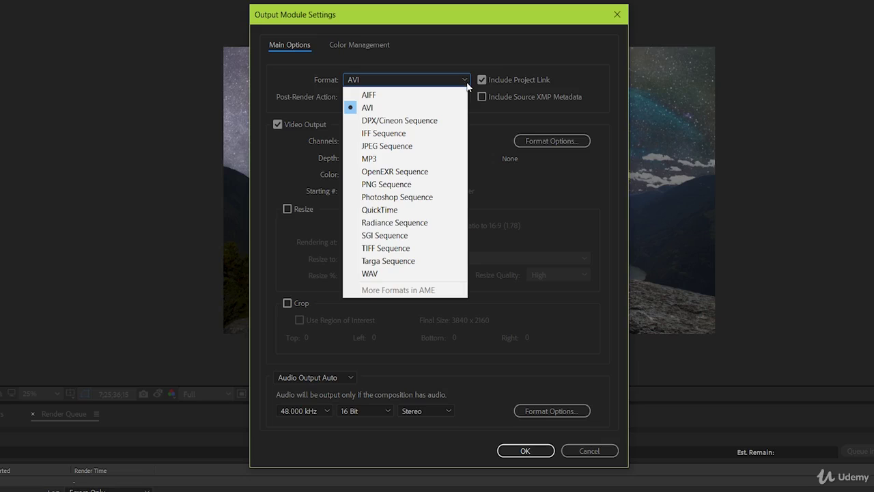
left_click(457, 212)
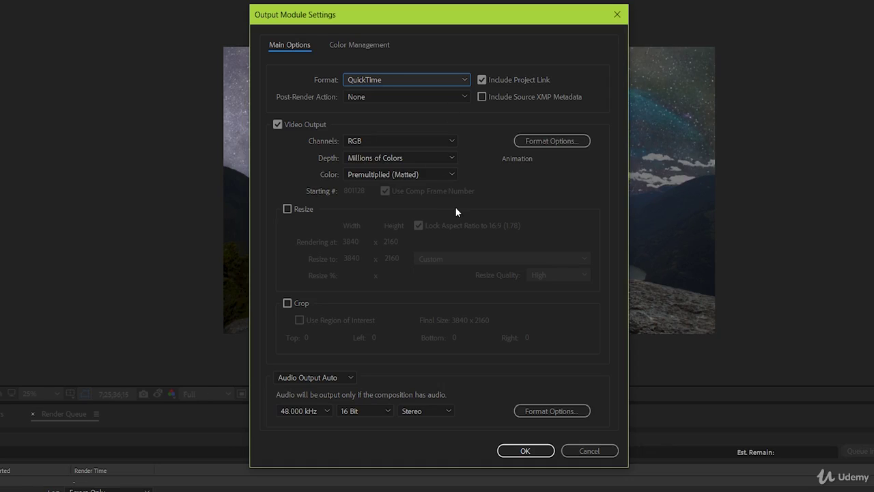
Keep Animation as the QuickTime video codec in Format Options
left_click(578, 140)
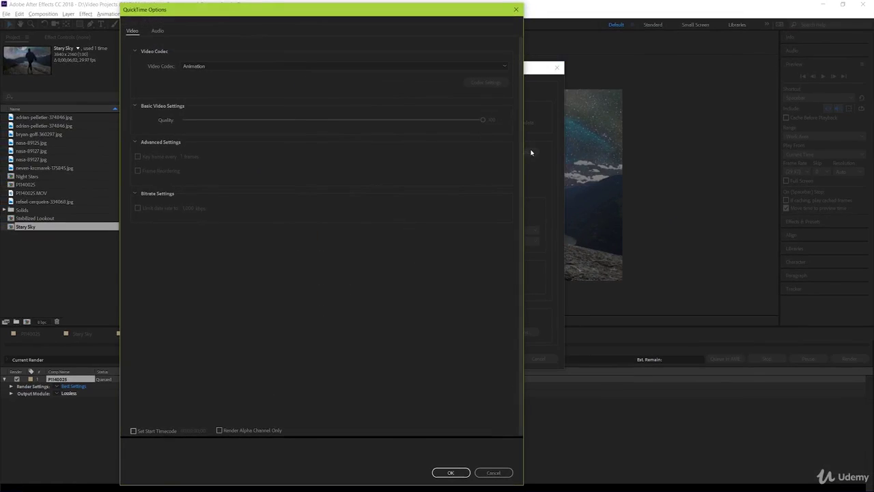
left_click(504, 67)
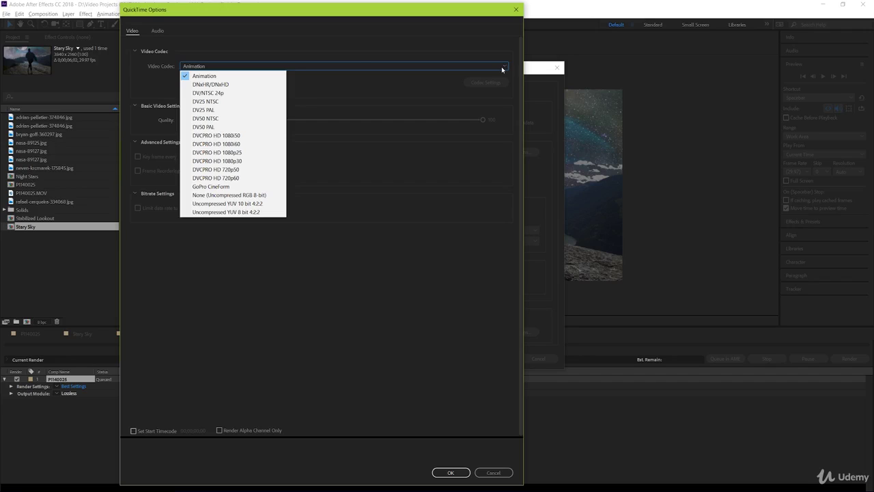
left_click(250, 77)
left_click(449, 471)
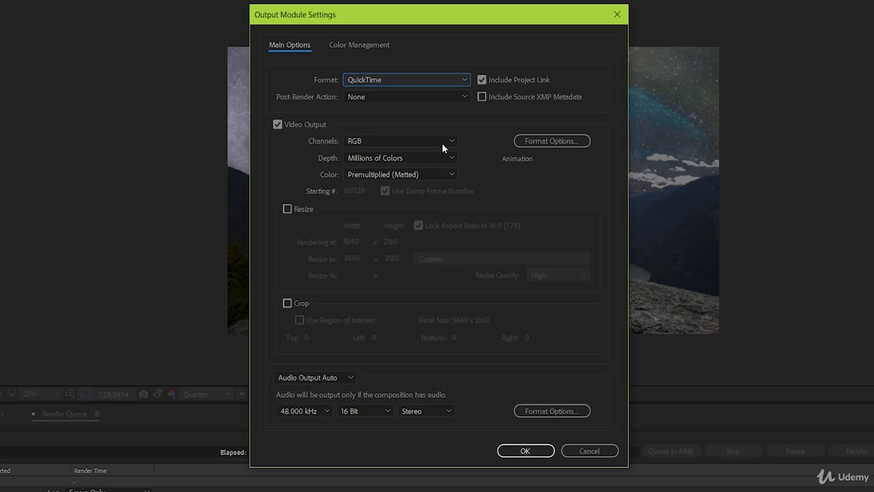
Keep the project link included and review the output channel choices
left_click(483, 80)
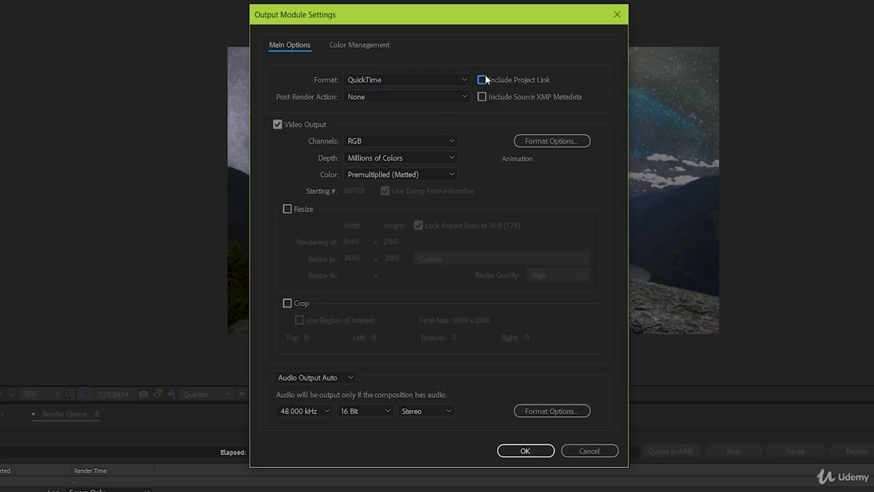
left_click(451, 141)
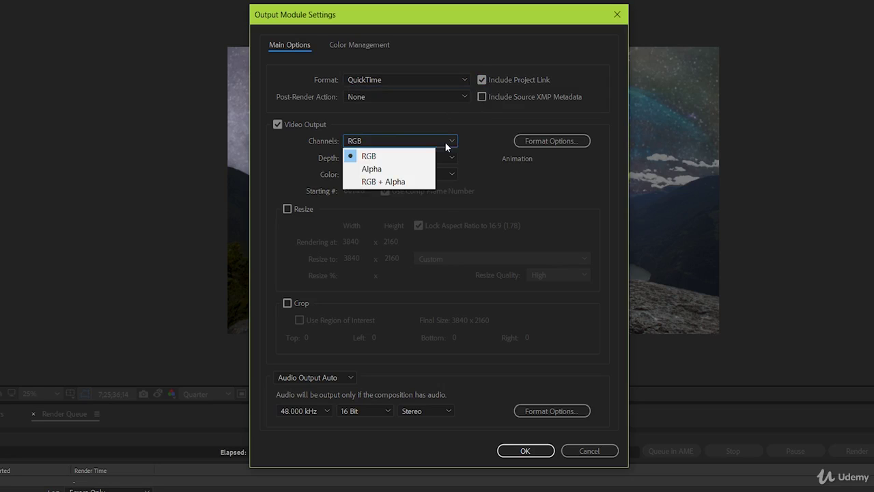
left_click(447, 146)
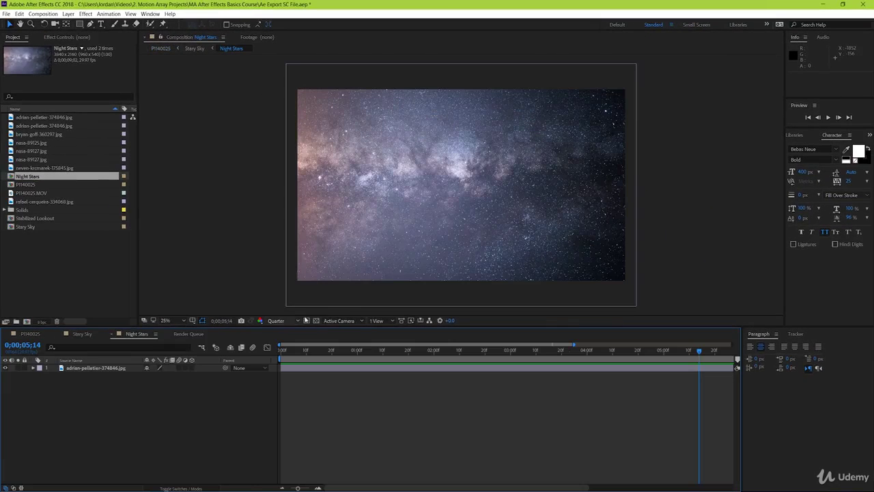
Hide the star layer, toggle the transparency grid on and off, restore the layer, and reopen Output Module settings
left_click(7, 368)
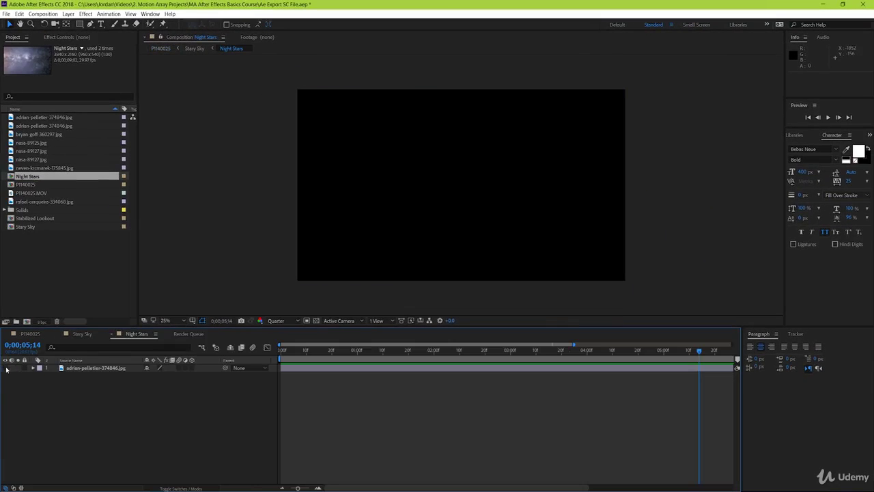
left_click(316, 321)
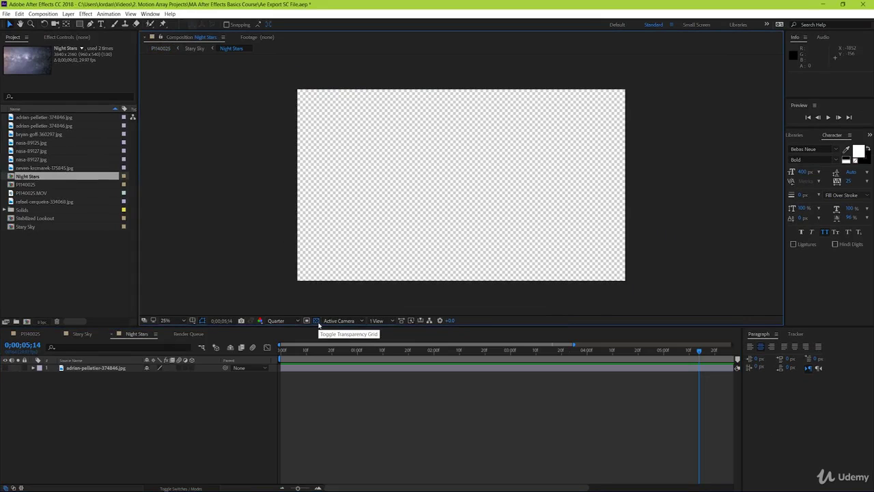
left_click(316, 321)
left_click(5, 368)
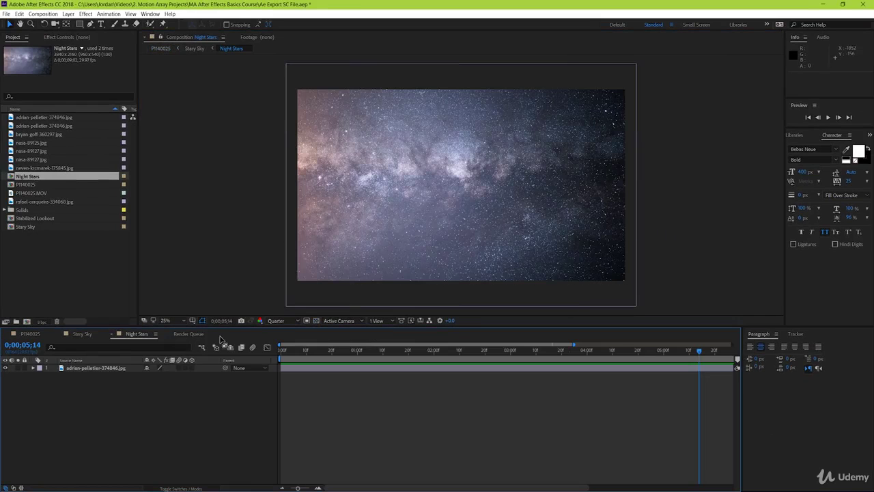
left_click(189, 334)
left_click(63, 394)
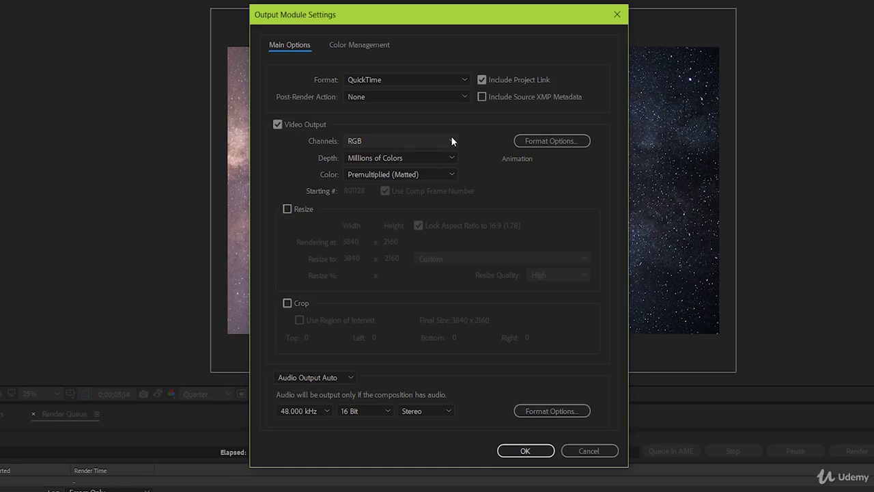
Leave Channels on RGB and confirm the Output Module Settings
left_click(451, 141)
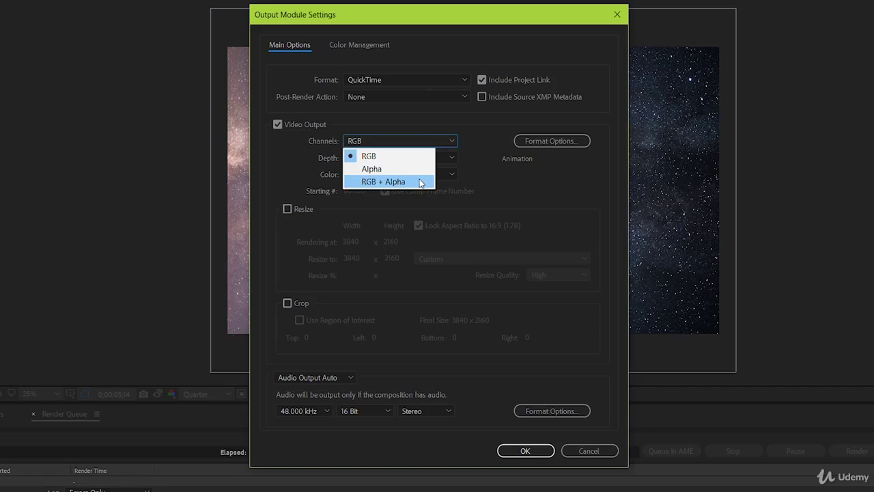
left_click(444, 137)
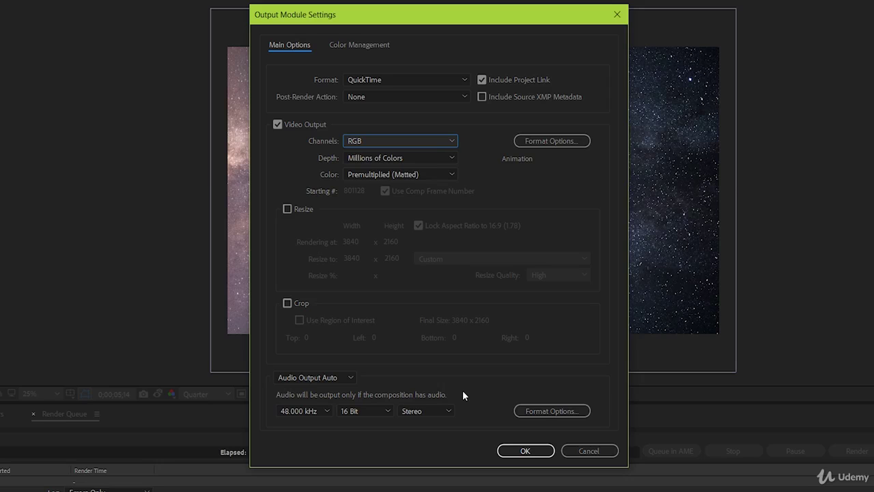
left_click(525, 450)
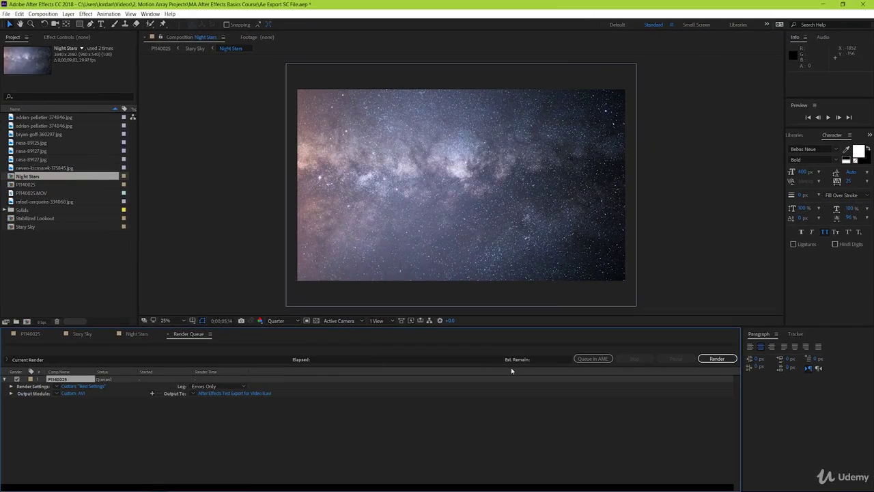
Render the queued P1140025 comp until it reports Done after 3 min 56 sec
left_click(716, 358)
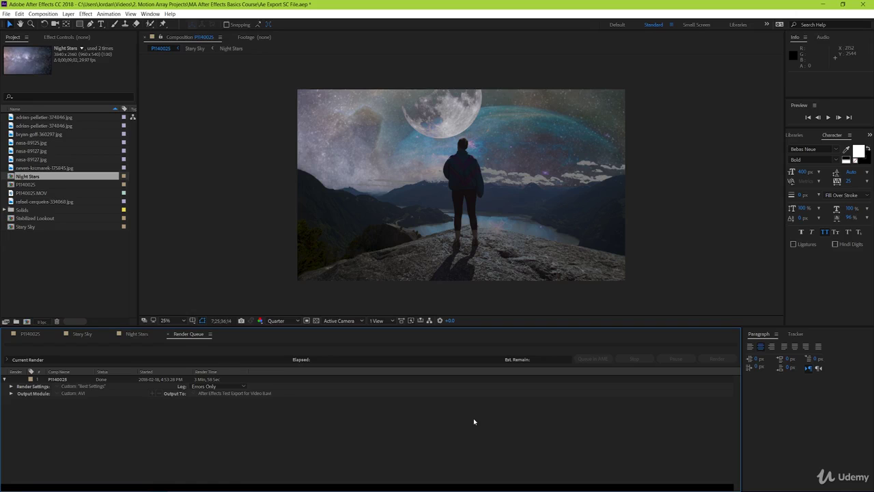
Close the Render Queue, switch via Stary Sky to P1140025, and view then dismiss its Mini-Flowchart
left_click(167, 334)
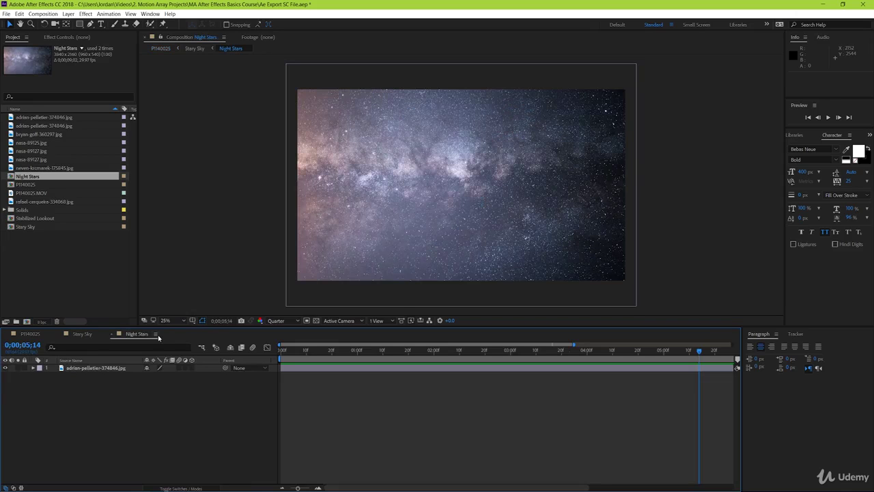
left_click(83, 334)
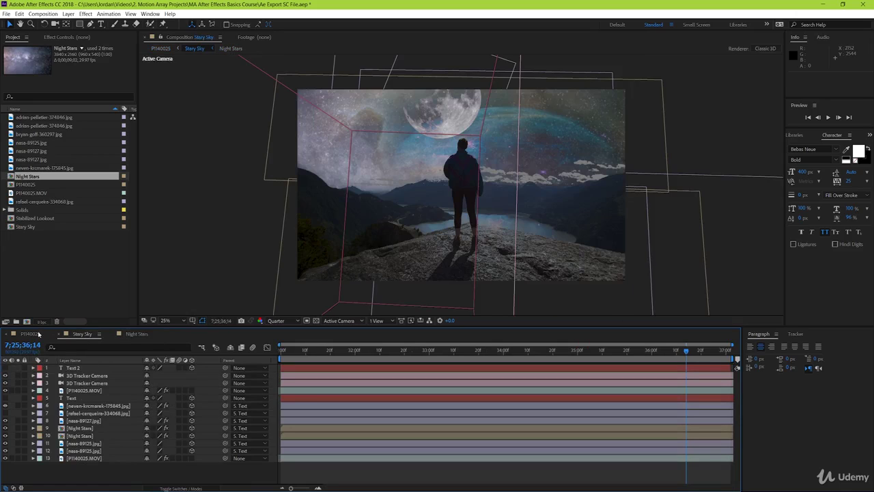
left_click(30, 334)
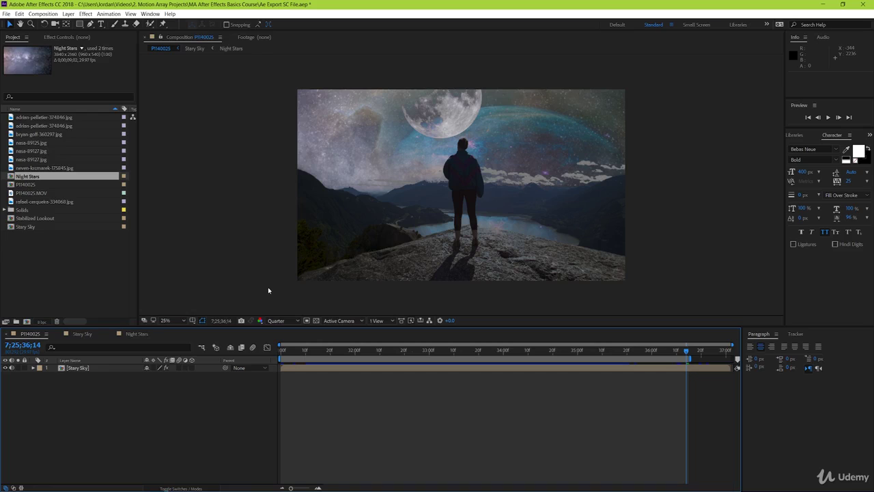
key("Tab")
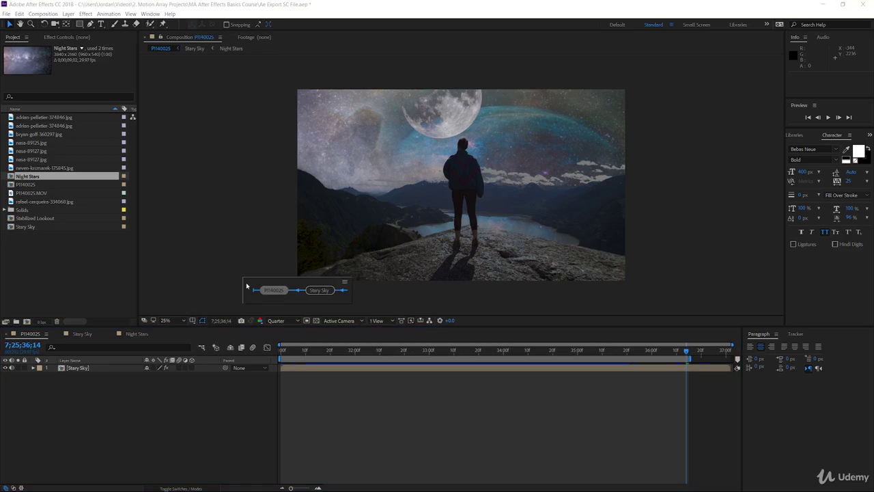
left_click(272, 291)
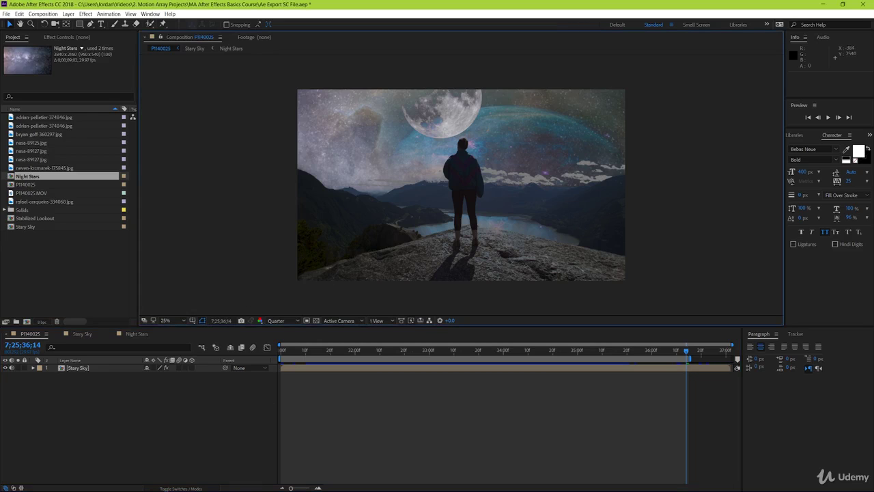
Drag Ae Export SC File.aep from the MA After Effects Basics Course folder into Premiere's Project panel
key("alt+Tab")
left_click(199, 491)
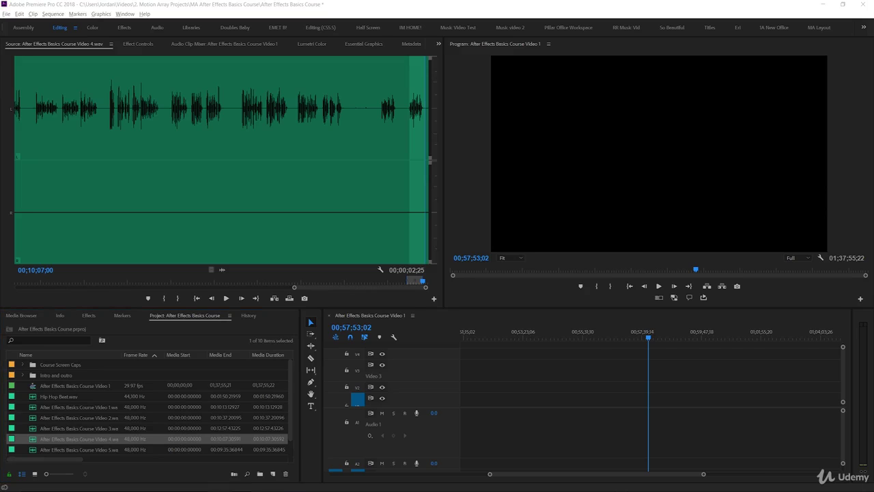
left_click(162, 485)
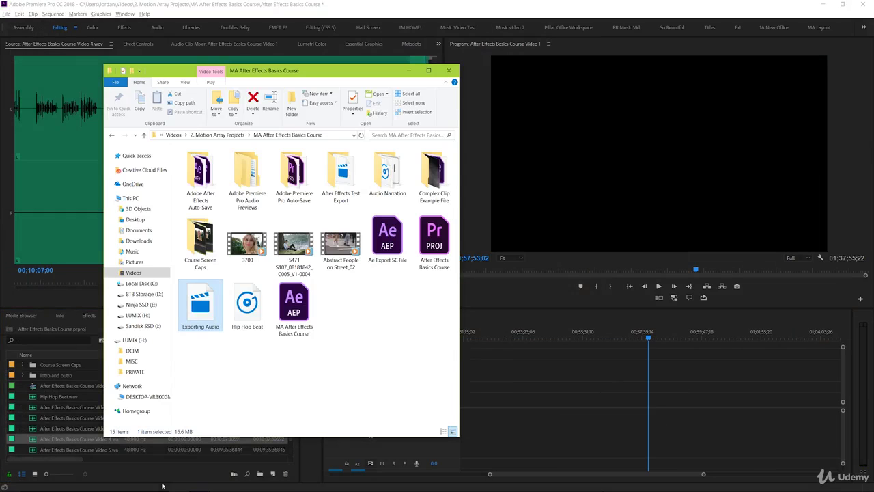
left_click_drag(358, 71, 679, 45)
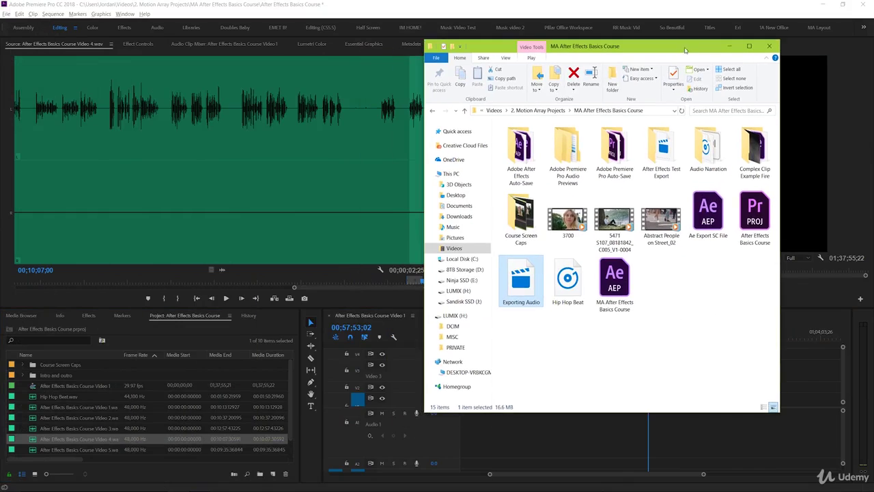
left_click_drag(711, 216, 58, 413)
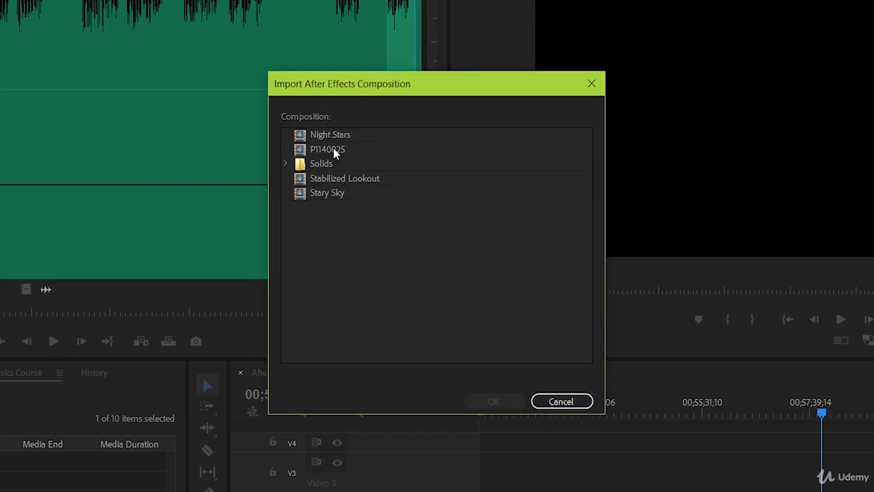
Import the P1140025 comp as a linked clip and place it on Video 1 of the sequence
left_click(333, 148)
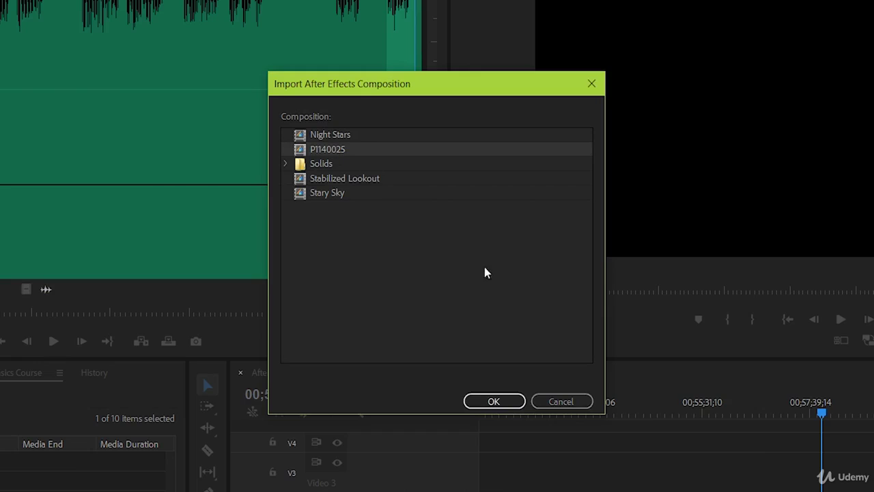
left_click(505, 401)
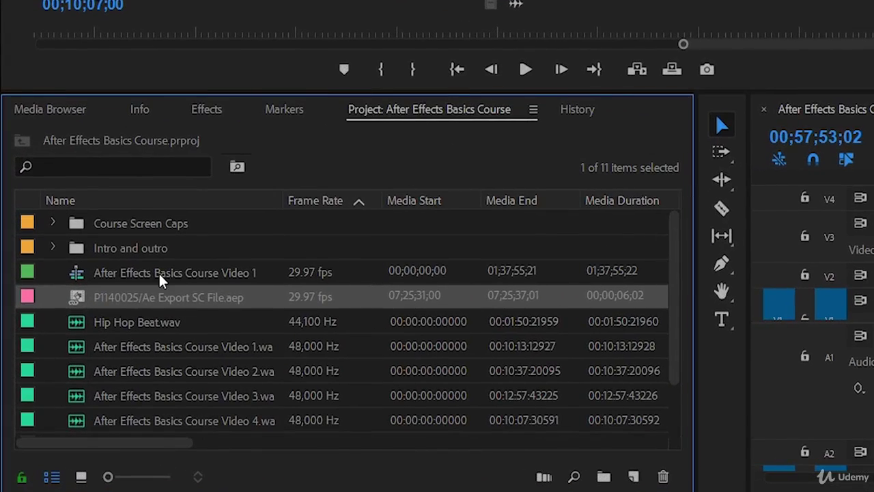
left_click(125, 321)
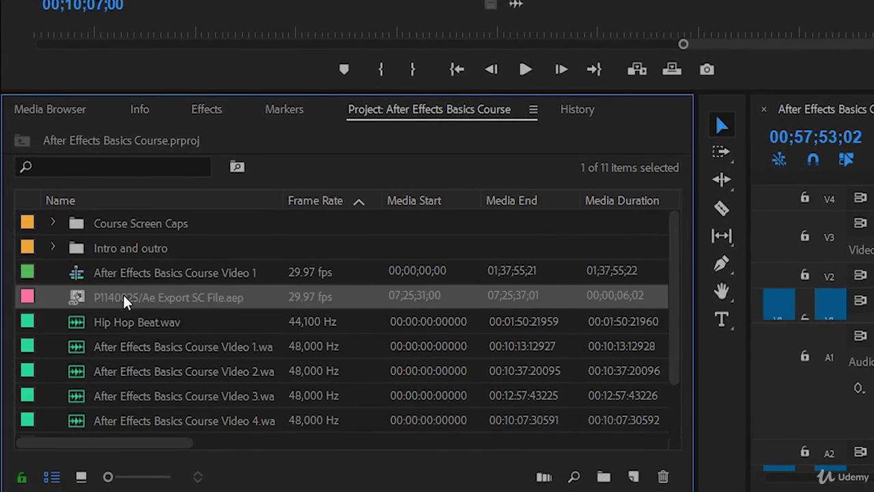
left_click_drag(125, 297, 873, 288)
left_click_drag(777, 369, 854, 390)
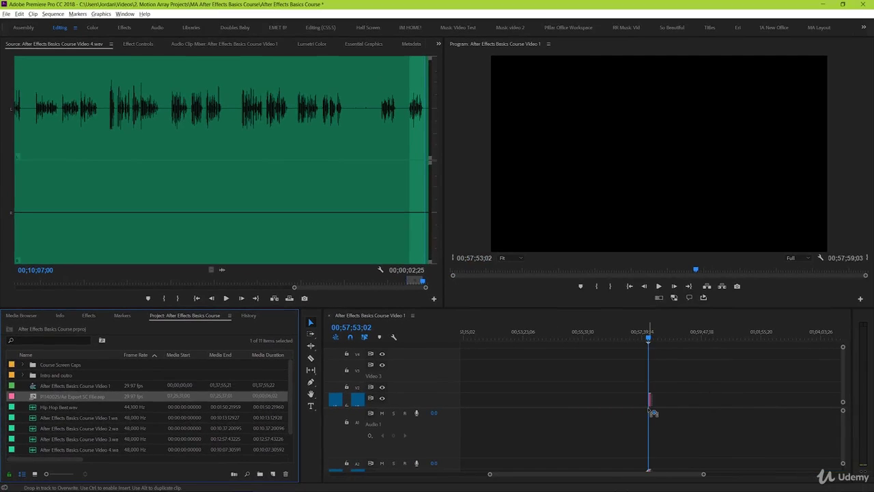
key("=")
key("=")
key("=")
left_click_drag(648, 334, 662, 336)
Inspect the Stary Sky precomp in After Effects, then render previews of the linked P1140025 clip
scroll(693, 374, "up", 2)
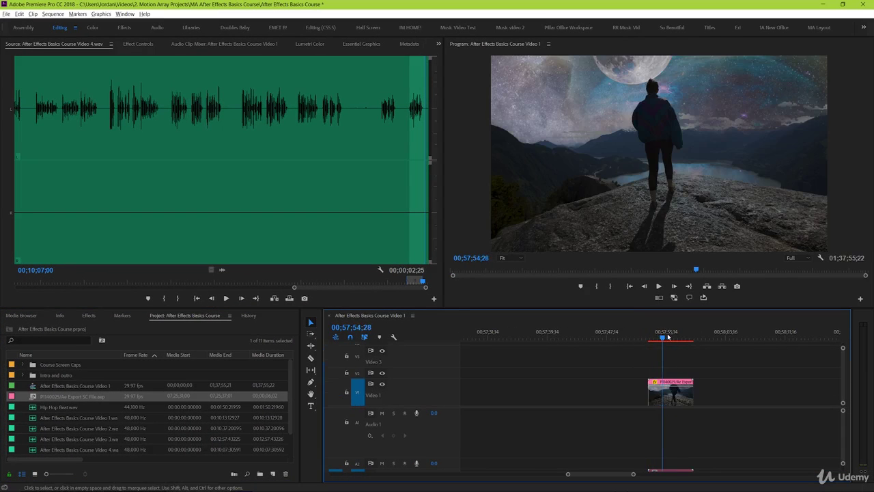
key("alt+Tab")
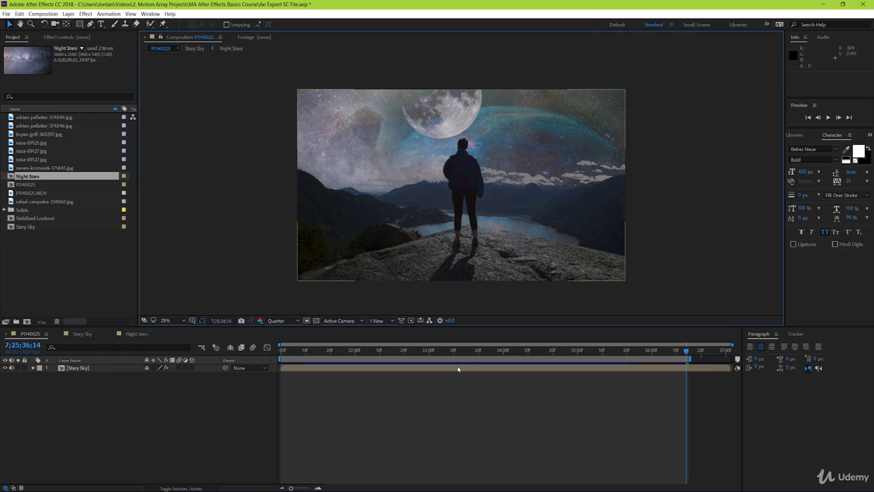
double_click(458, 369)
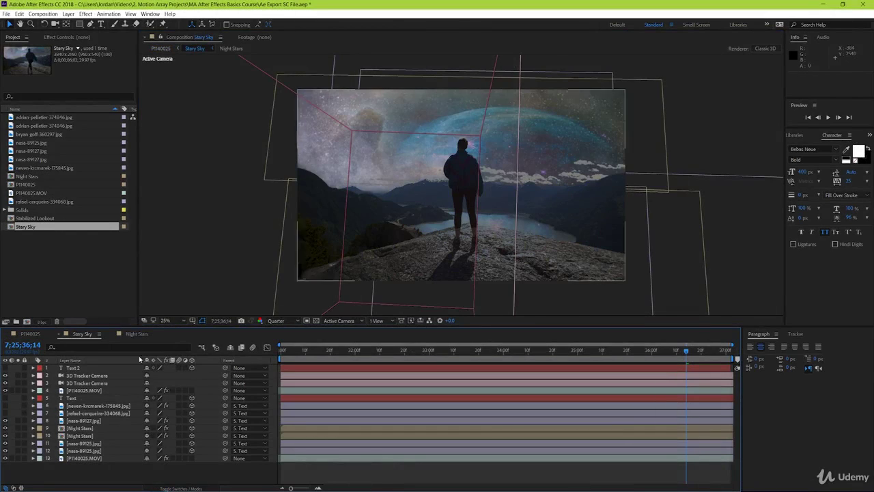
left_click(27, 334)
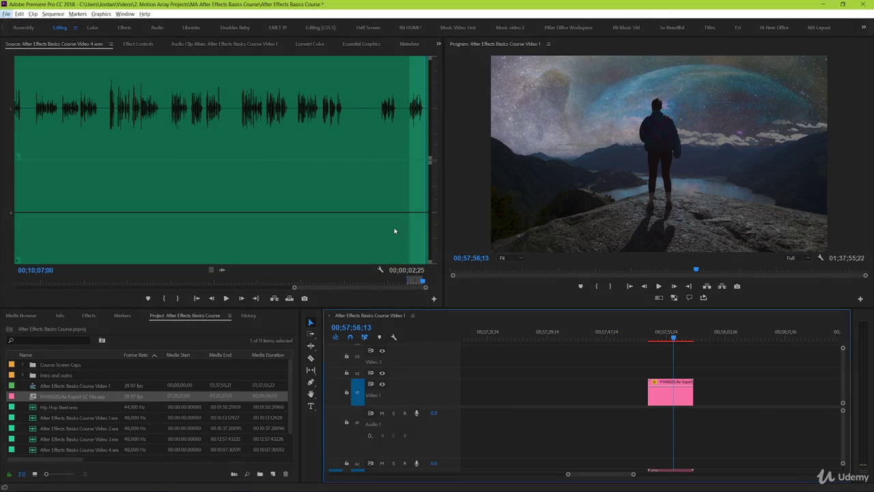
key("Return")
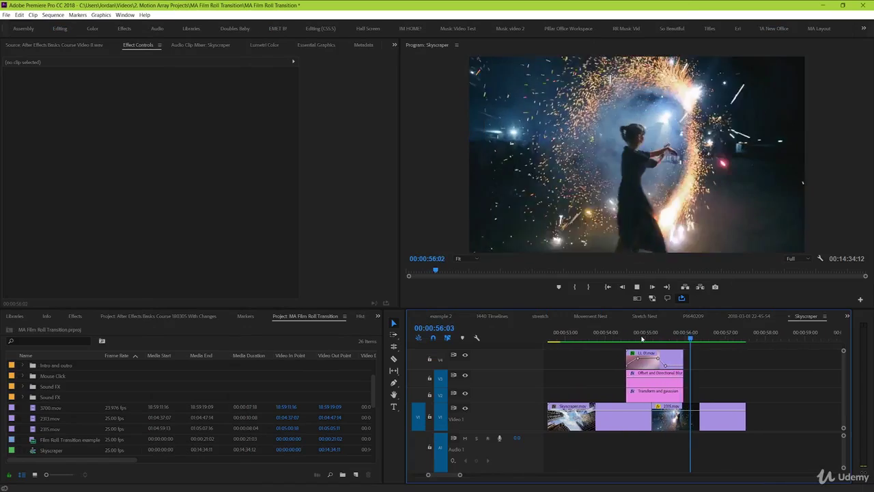
Select the stacked transition clips at 00:00:53:22 and replace them with an After Effects composition
key("space")
left_click(593, 337)
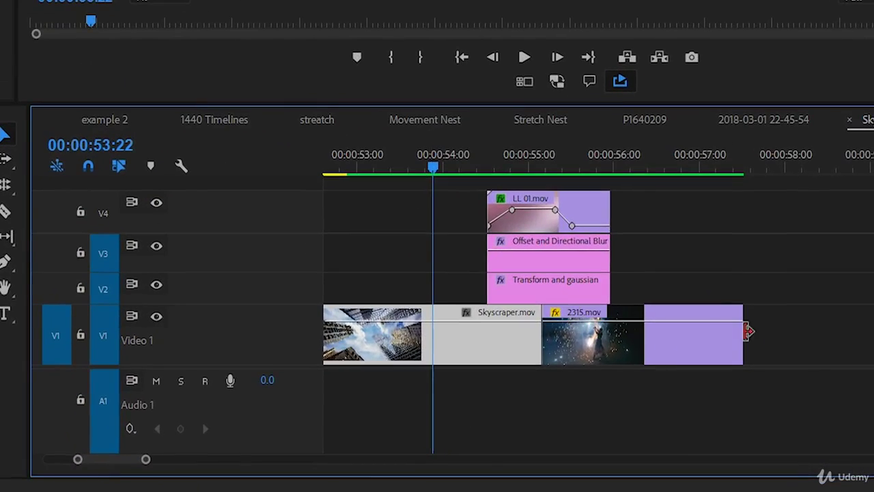
left_click_drag(801, 353, 394, 198)
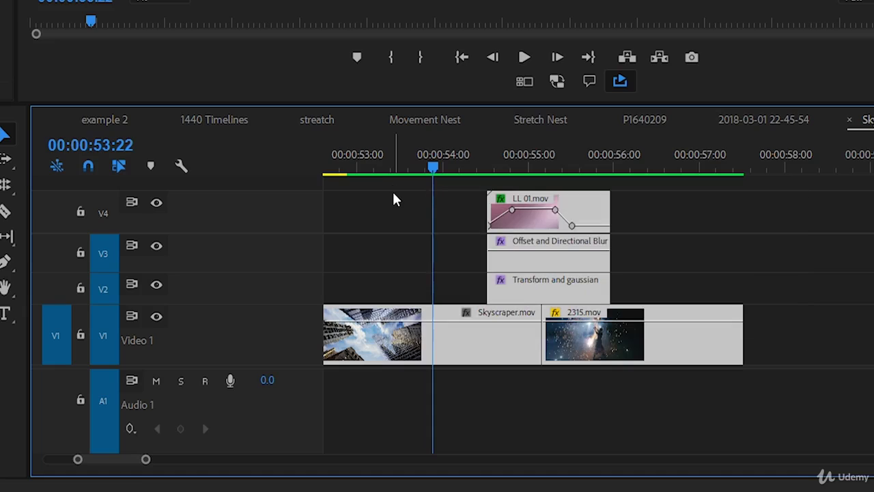
right_click(424, 350)
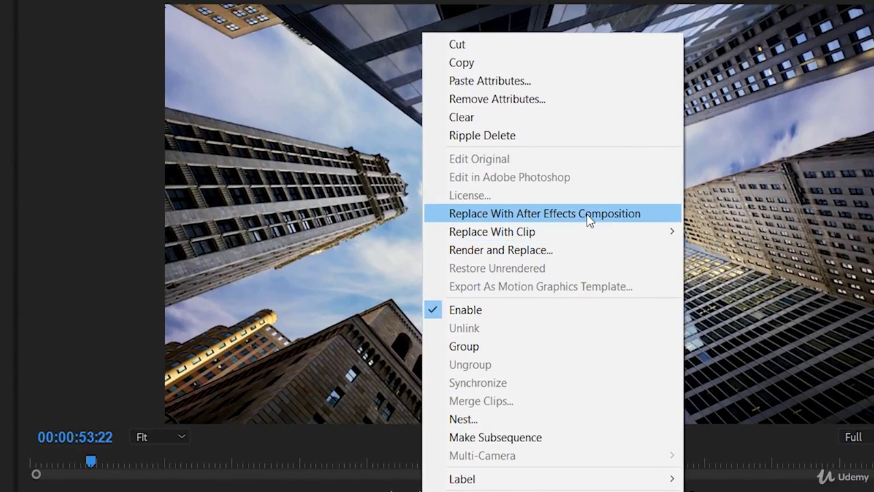
left_click(589, 218)
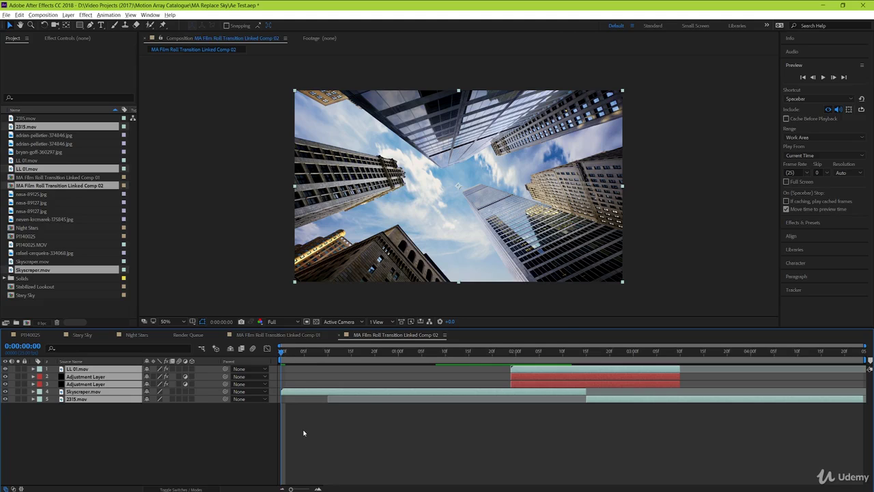
Deselect all layers and play back MA Film Roll Transition Linked Comp 02
left_click(304, 432)
key("space")
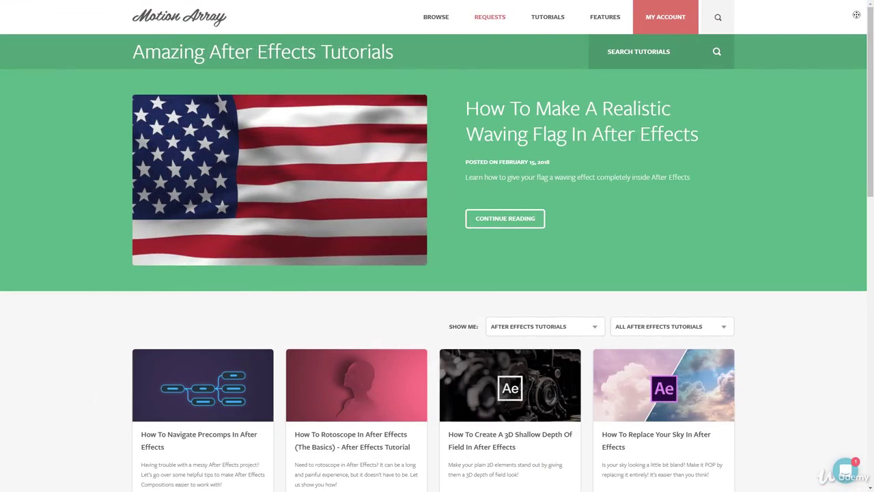
Scroll down the Amazing After Effects Tutorials page to the page numbers at the bottom
scroll(855, 30, "down", 2)
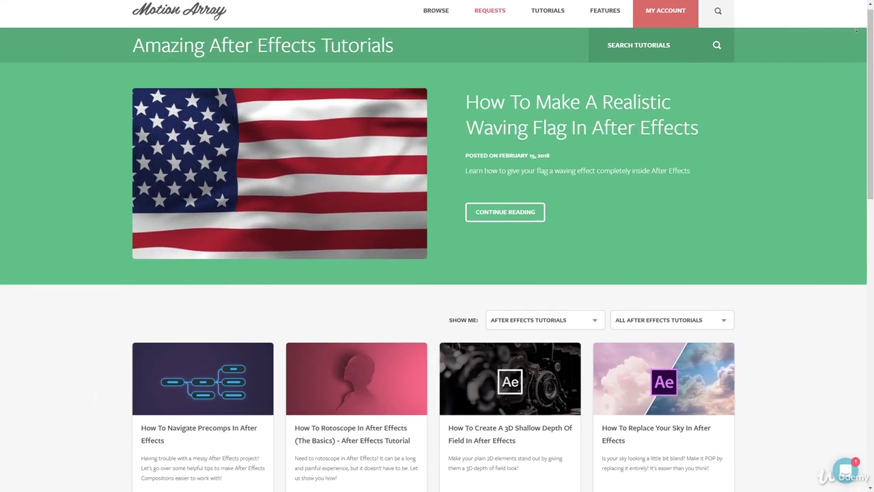
scroll(855, 30, "down", 2)
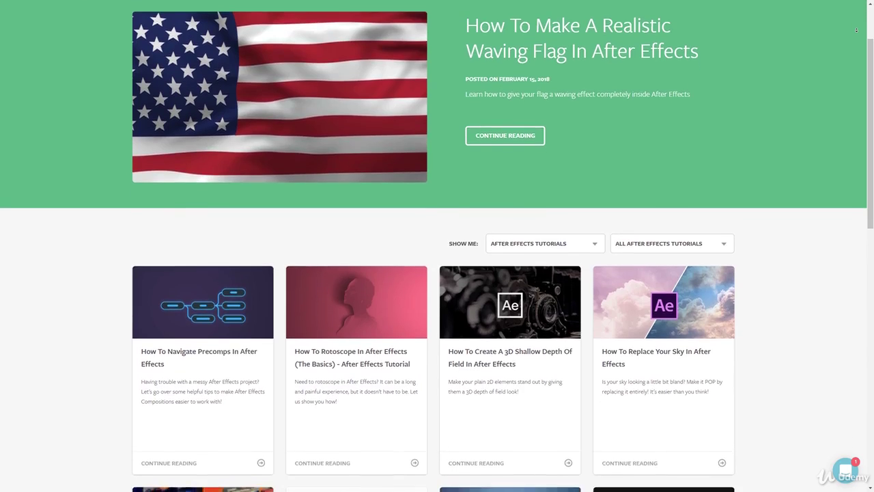
scroll(855, 30, "down", 2)
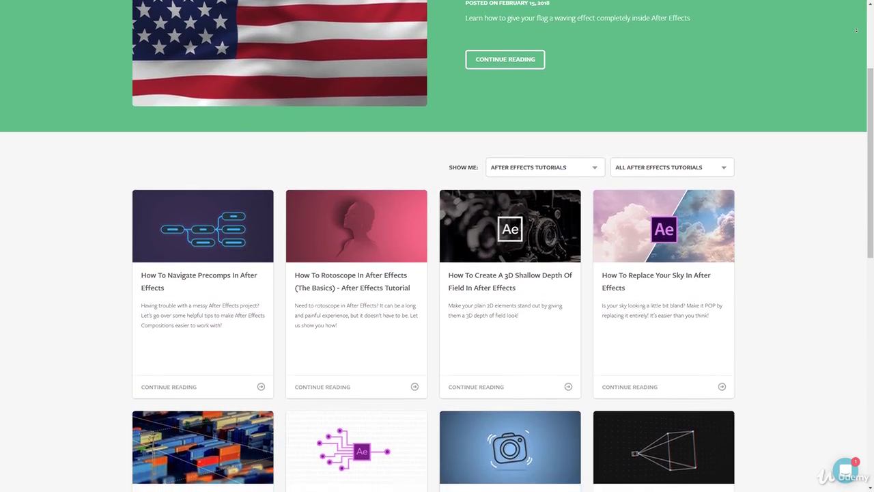
scroll(855, 30, "down", 2)
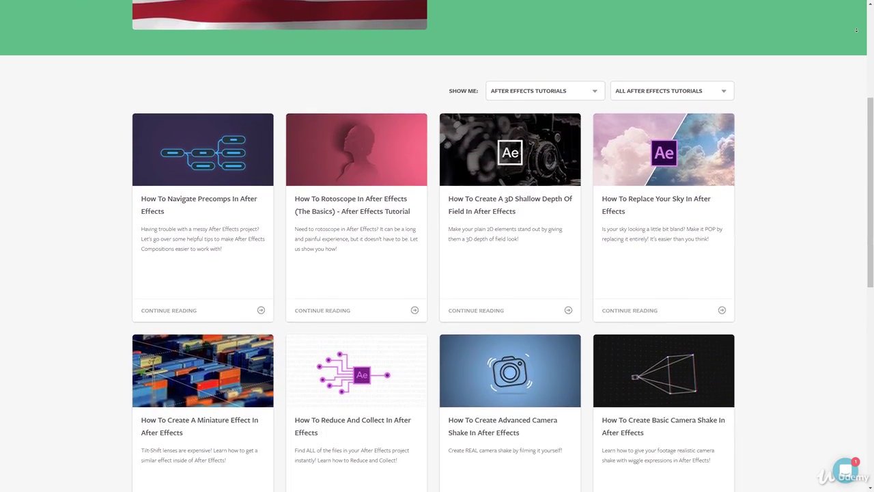
scroll(855, 30, "down", 2)
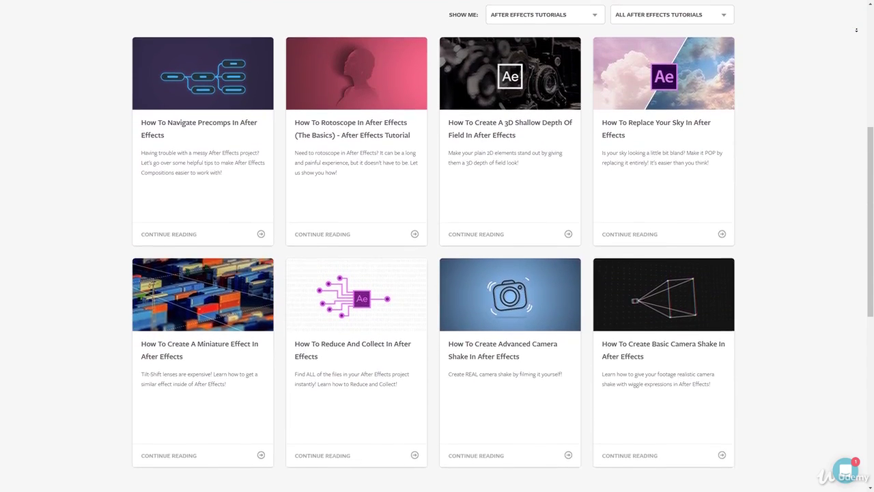
scroll(855, 30, "down", 2)
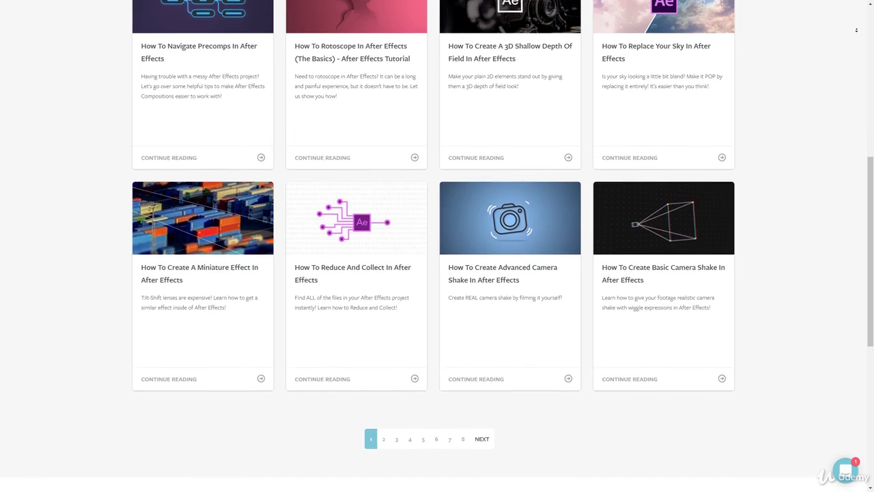
scroll(856, 30, "down", 2)
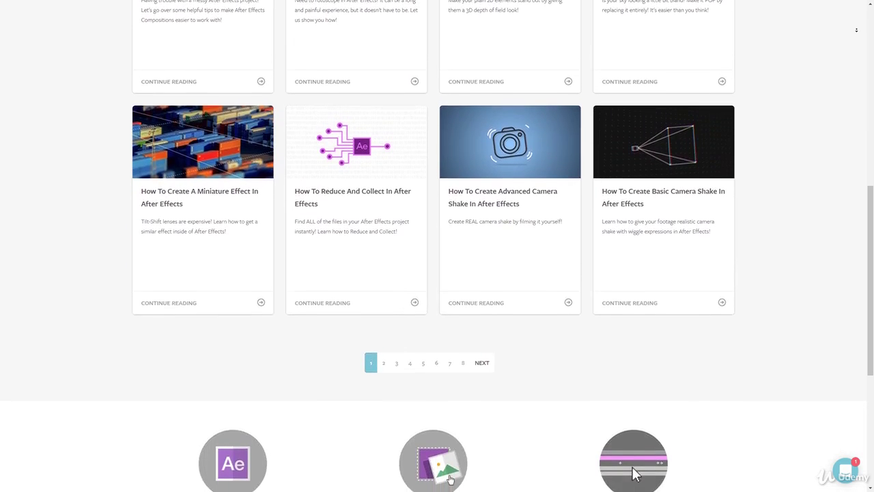